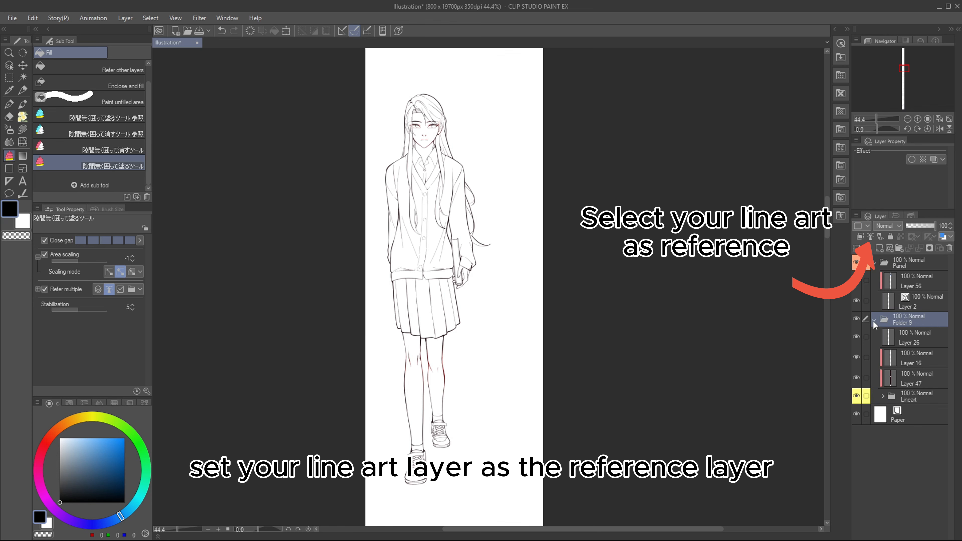
Step: Set the collapsed line-art folder as the reference layer and create a Color folder with a new raster layer beneath it
click(874, 320)
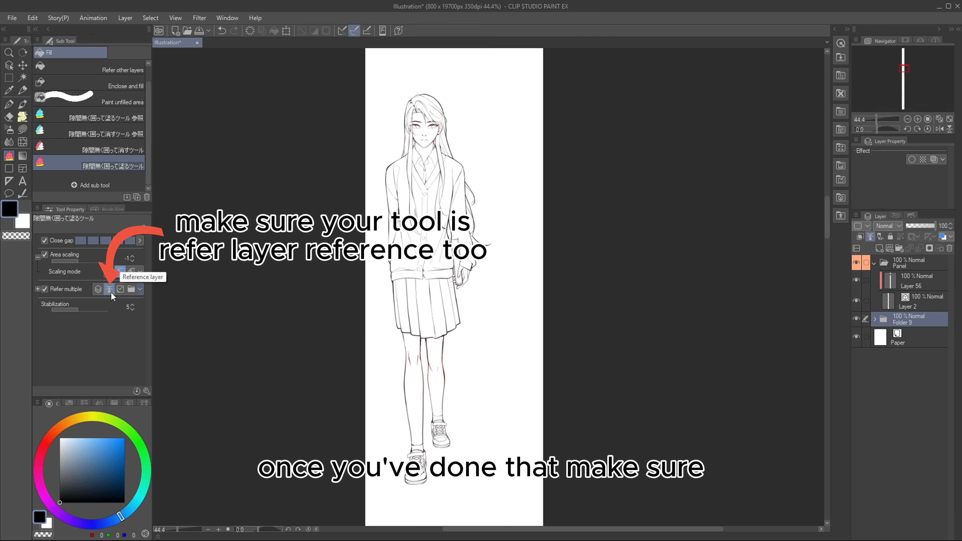
click(899, 248)
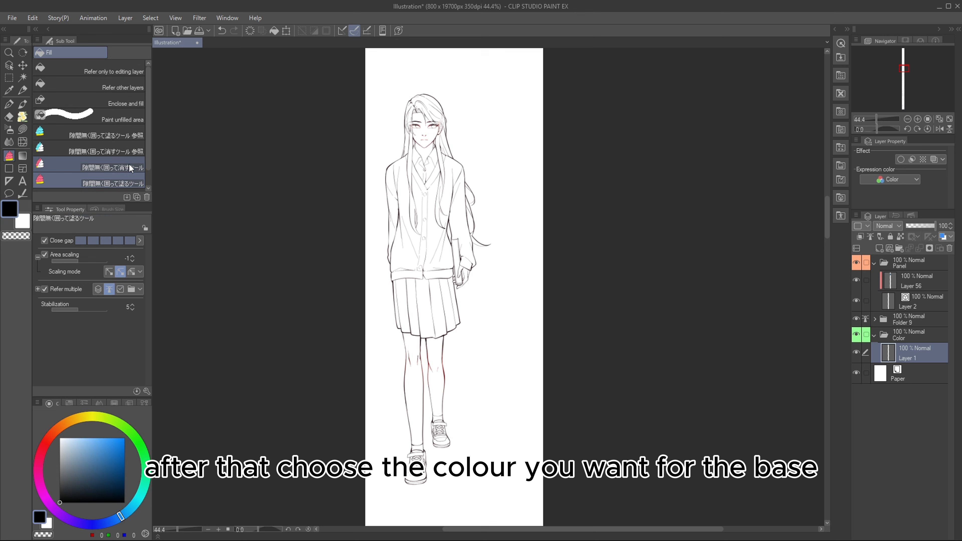
Step: Fill the whole character silhouette with a greyish mauve base colour using the gap-closing enclose-and-fill sub tool
click(64, 402)
click(124, 482)
mouse_move(530, 211)
mouse_down()
mouse_move(489, 101)
mouse_move(352, 447)
mouse_move(535, 216)
mouse_up()
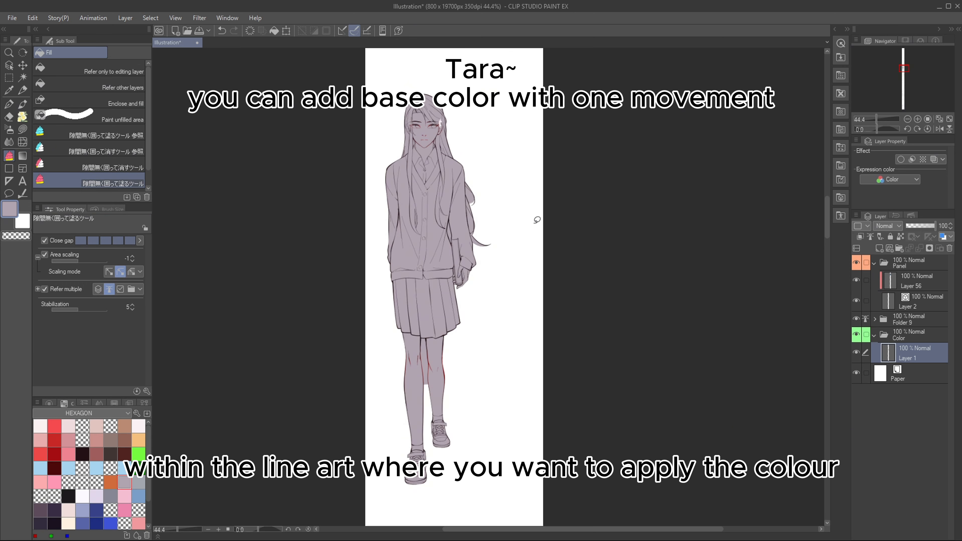
scroll(462, 354, up, 5)
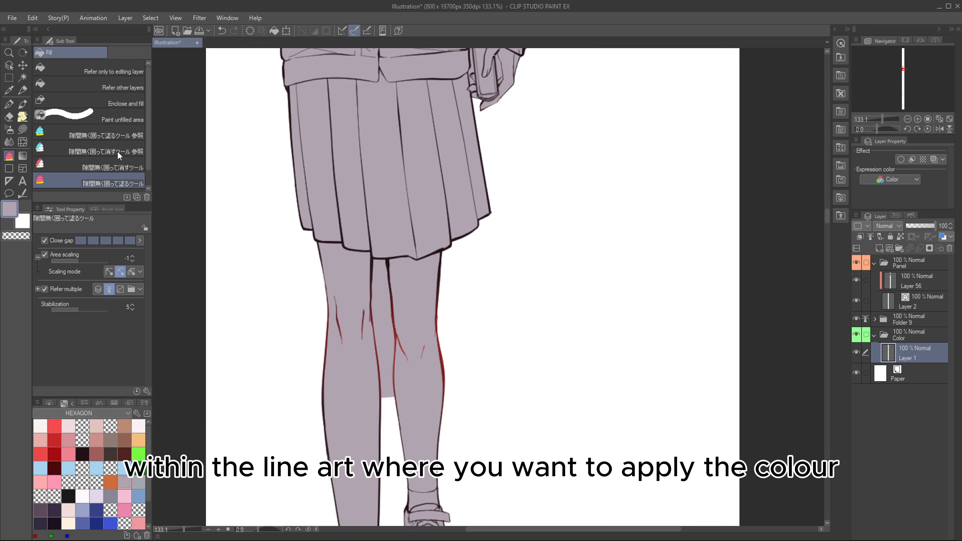
Step: Try to erase the excess base fill between the legs with the gap-closing enclose-and-erase sub tool
click(114, 167)
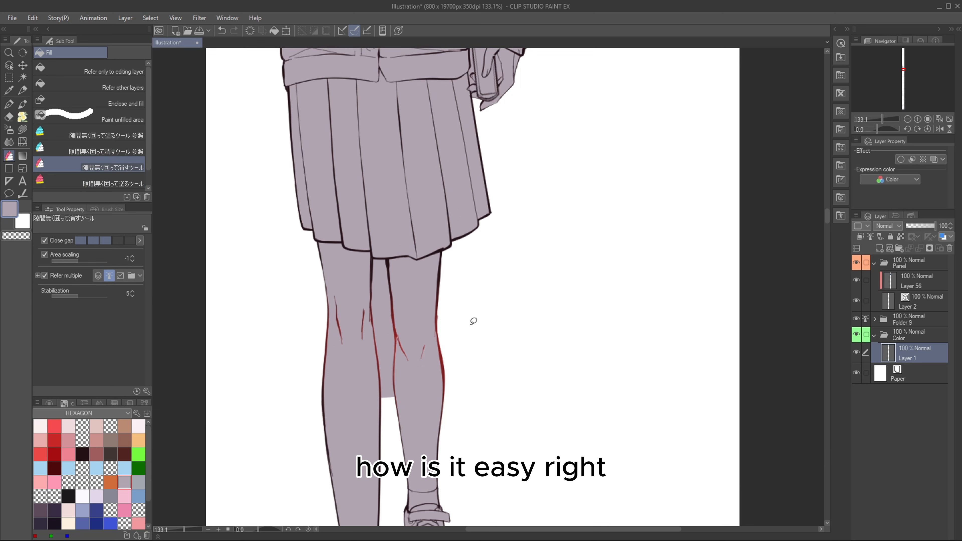
mouse_move(476, 51)
mouse_down()
mouse_move(389, 370)
mouse_move(397, 347)
mouse_up()
key(ctrl+z)
mouse_move(401, 380)
mouse_down()
mouse_move(397, 347)
mouse_move(401, 378)
mouse_up()
scroll(497, 260, up, 3)
mouse_move(432, 249)
mouse_down()
mouse_move(458, 330)
mouse_move(433, 301)
mouse_up()
drag(430, 191, 441, 206)
mouse_move(394, 424)
mouse_down()
mouse_move(436, 183)
mouse_move(435, 76)
mouse_up()
Step: Clear the base colour from the gap between the legs using the Refer other layers fill with transparent colour
click(134, 88)
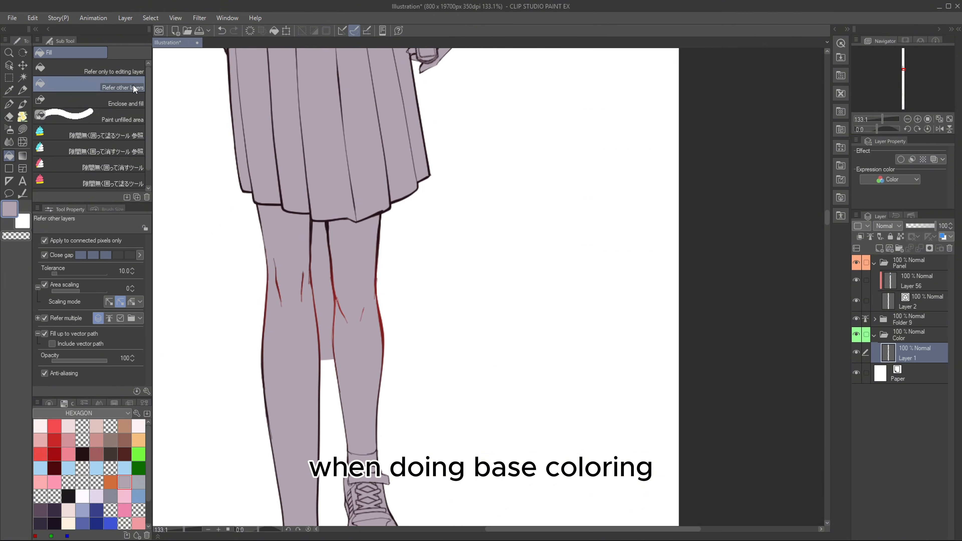
key(c)
click(329, 304)
scroll(342, 302, down, 5)
drag(350, 91, 347, 301)
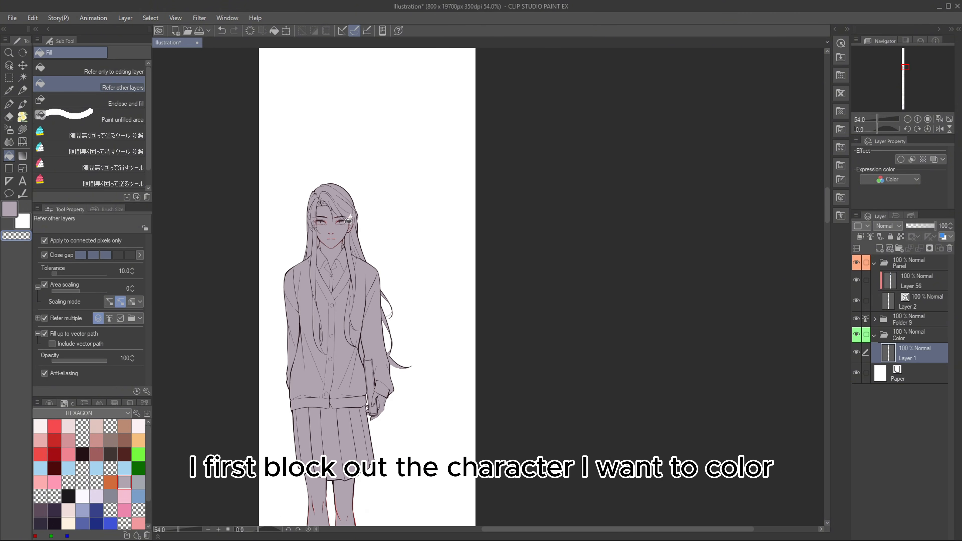
scroll(348, 219, up, 5)
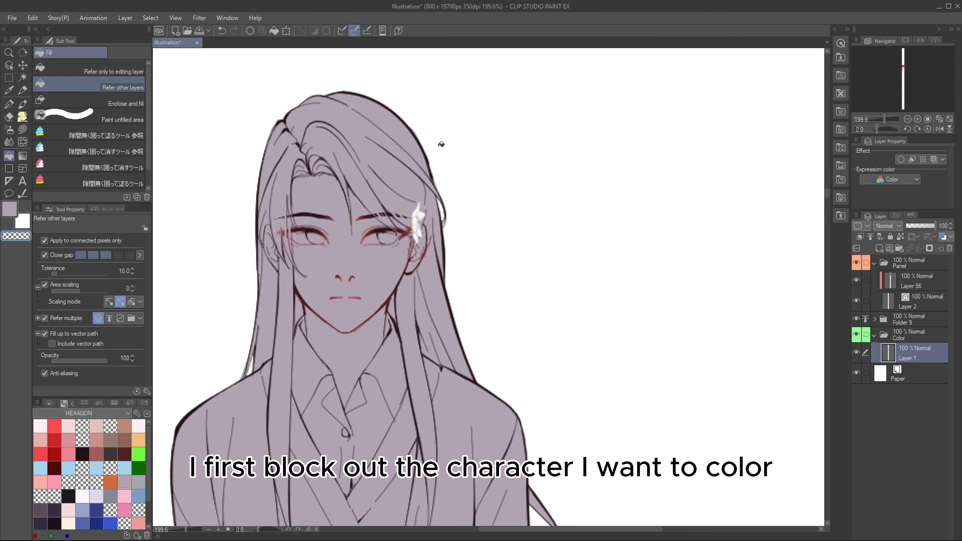
scroll(441, 144, down, 6)
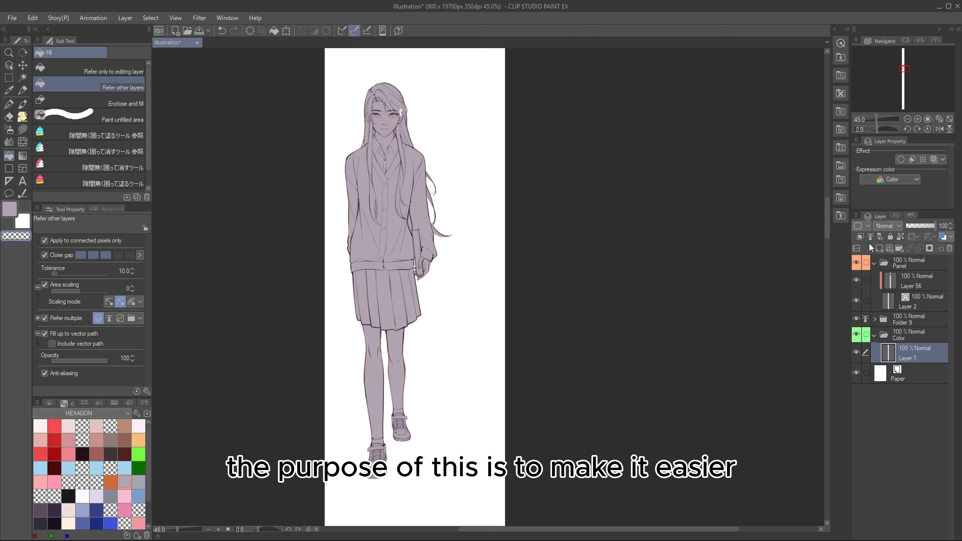
Step: Create a folder named Skin clipped to the base layer and add a new raster layer inside it
click(898, 248)
double_click(918, 350)
text(S)
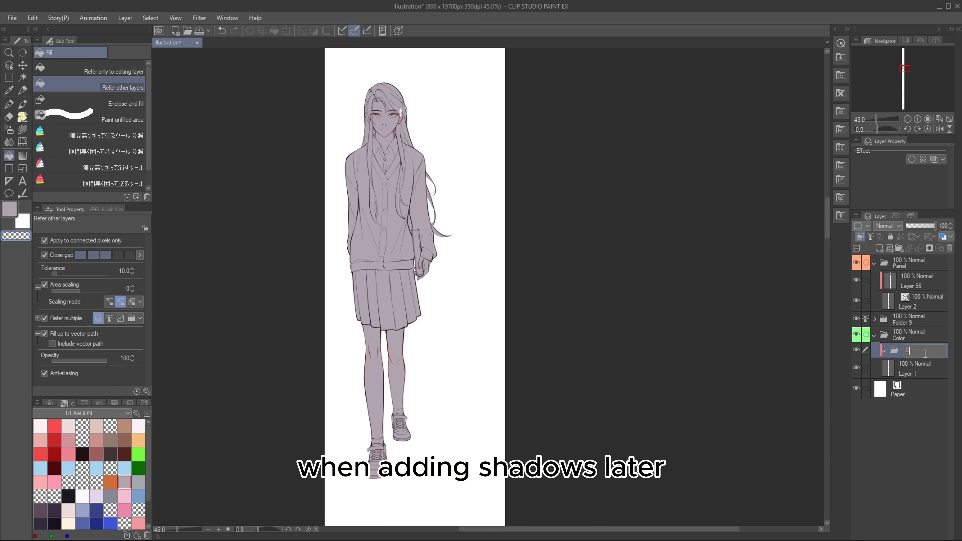
text(kin)
key(Return)
click(879, 249)
Step: Lasso fill the face, neck, hand and leg areas with a very pale pink skin colour
click(22, 129)
click(47, 422)
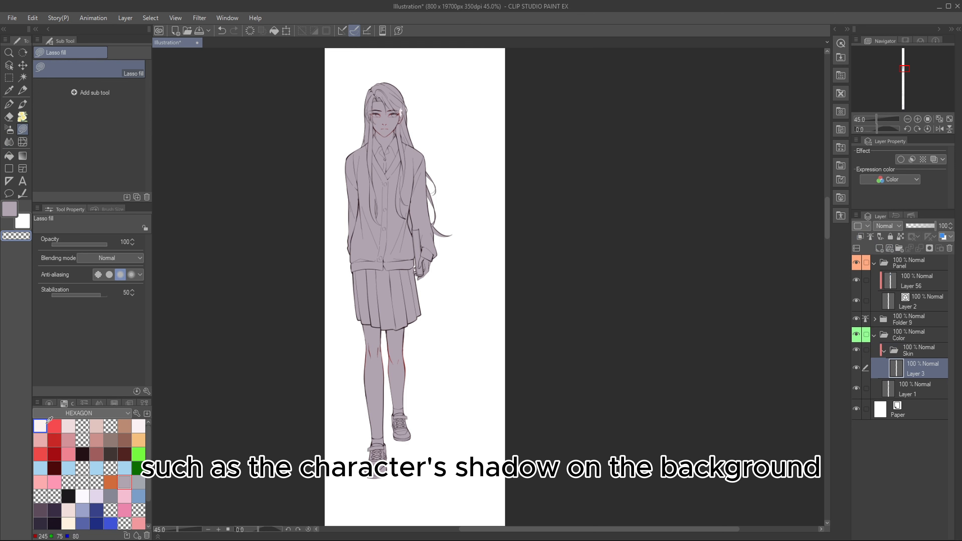
mouse_move(426, 99)
mouse_down()
mouse_move(451, 165)
mouse_move(342, 162)
mouse_up()
drag(464, 275, 462, 282)
mouse_move(429, 357)
mouse_down()
mouse_move(387, 338)
mouse_move(393, 414)
mouse_up()
mouse_move(386, 340)
mouse_down()
mouse_move(361, 439)
mouse_move(396, 425)
mouse_up()
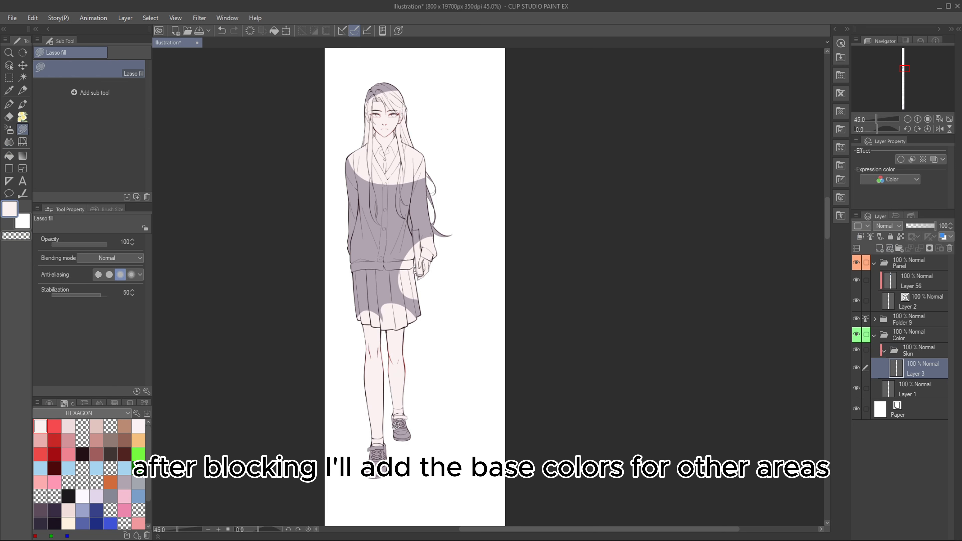
Step: Create a clipped folder named Clothing above Skin with a new raster layer inside, and hide the Skin folder
click(916, 347)
key(ctrl+g)
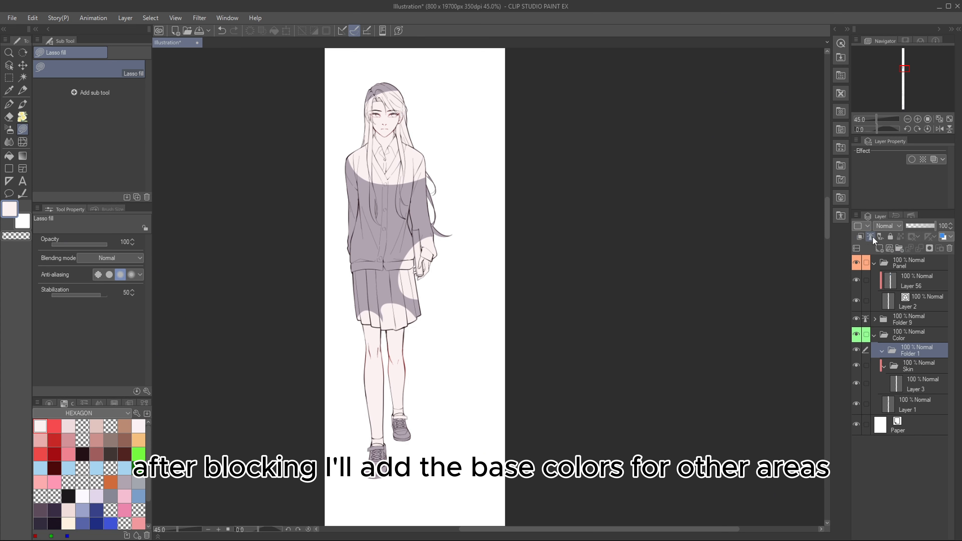
click(860, 236)
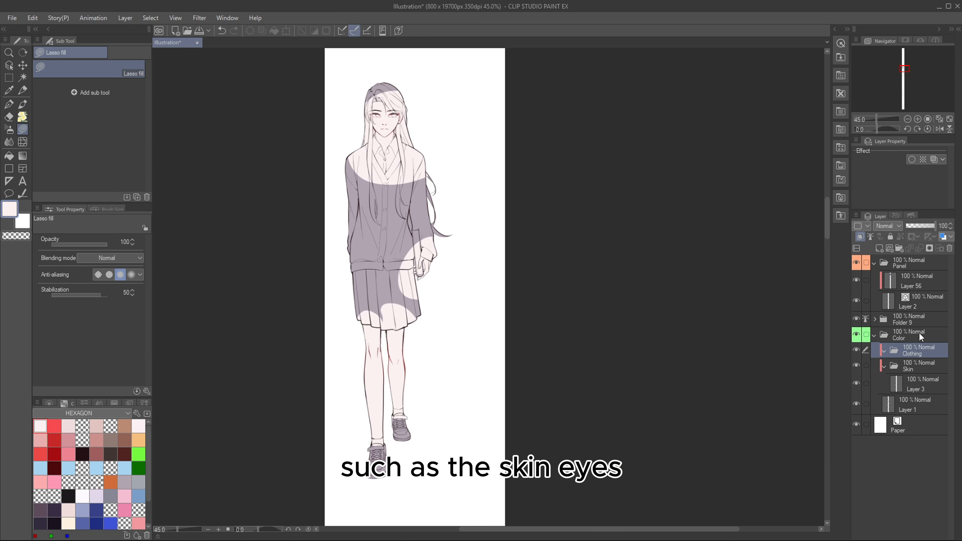
click(879, 249)
click(856, 386)
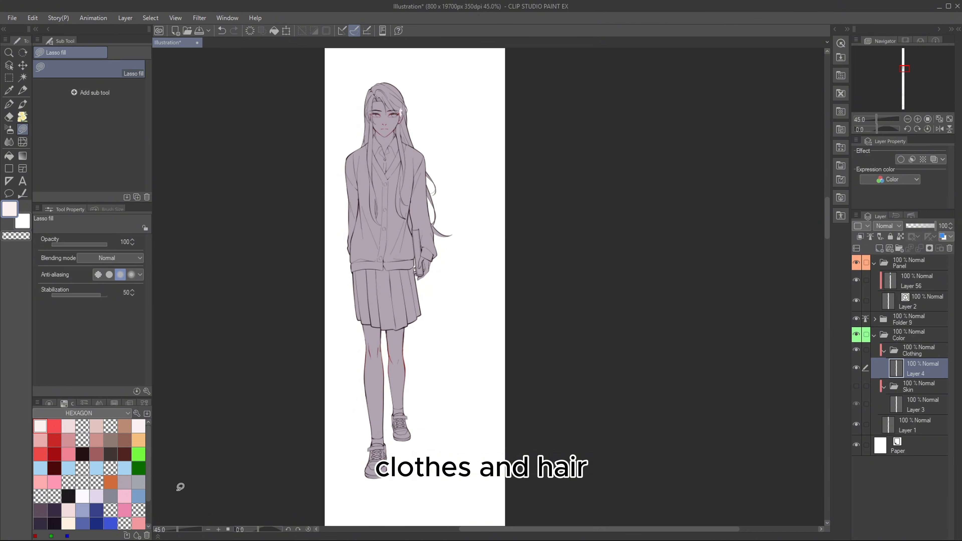
Step: Fill the shirt collar and front with white using the gap-closing enclose-and-fill sub tool
click(82, 496)
click(9, 156)
click(101, 179)
scroll(397, 161, up, 5)
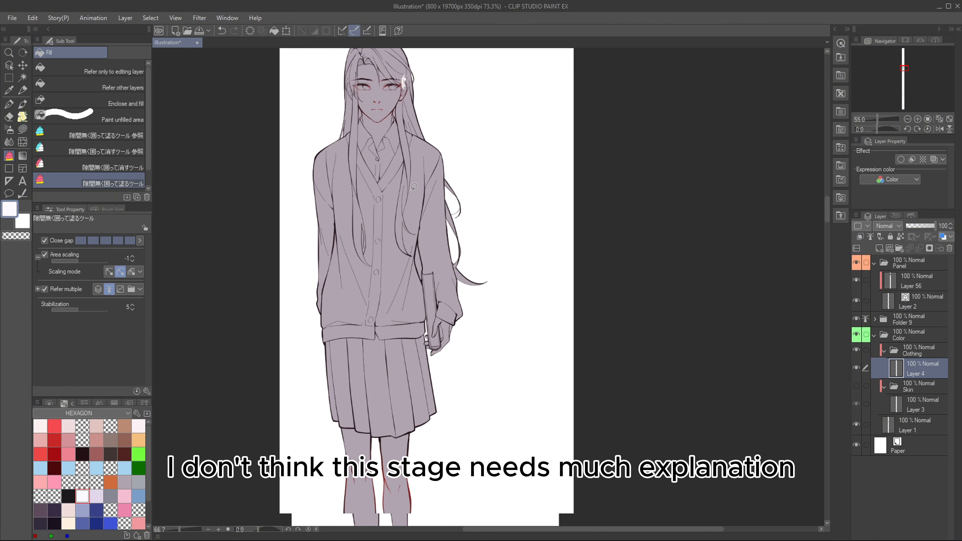
scroll(414, 186, up, 2)
mouse_move(382, 106)
mouse_down()
mouse_move(395, 155)
mouse_move(346, 114)
mouse_move(392, 85)
mouse_up()
drag(430, 425, 435, 316)
scroll(440, 299, down, 3)
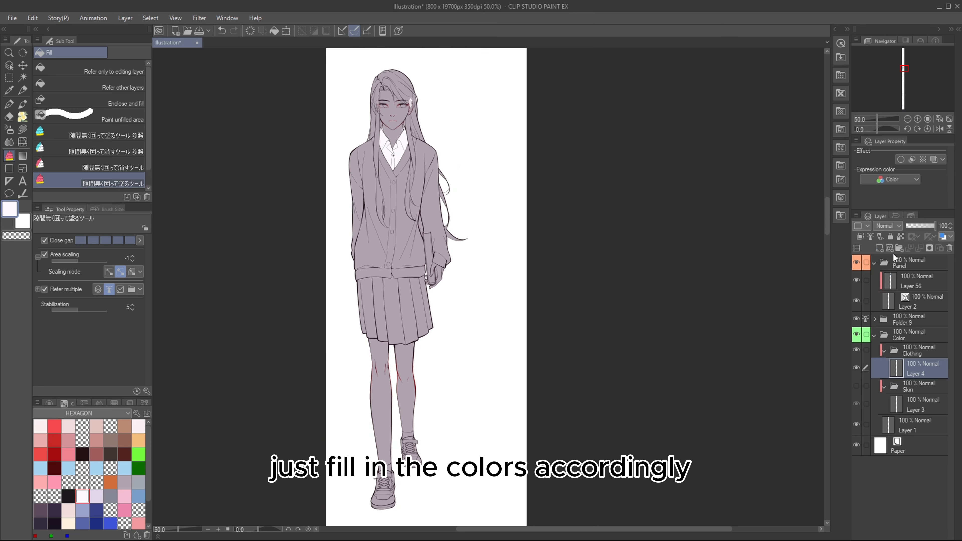
Step: Add another layer in the Clothing folder and fill the pleated skirt with dark blue
click(879, 248)
click(97, 523)
mouse_move(377, 271)
mouse_down()
mouse_move(426, 269)
mouse_move(438, 322)
mouse_move(371, 354)
mouse_move(370, 267)
mouse_up()
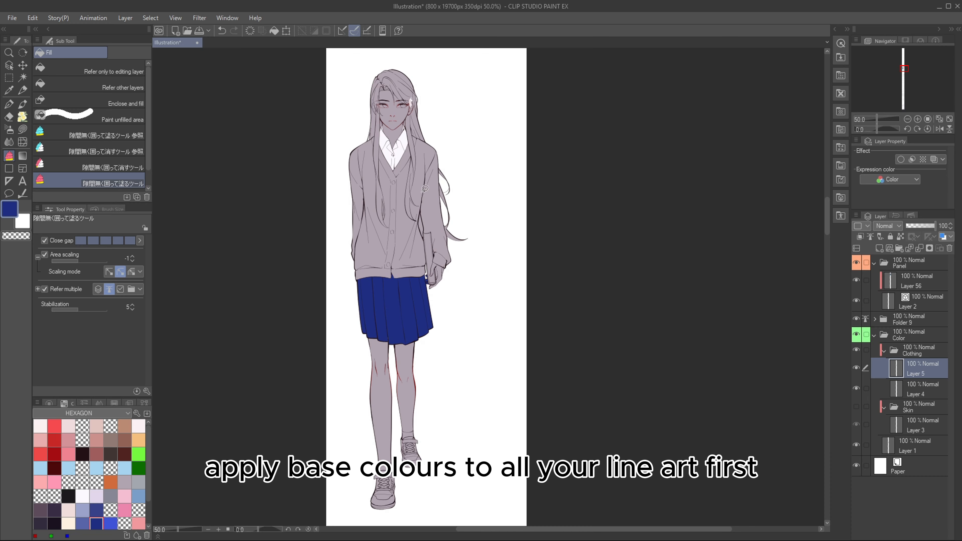
scroll(425, 189, up, 2)
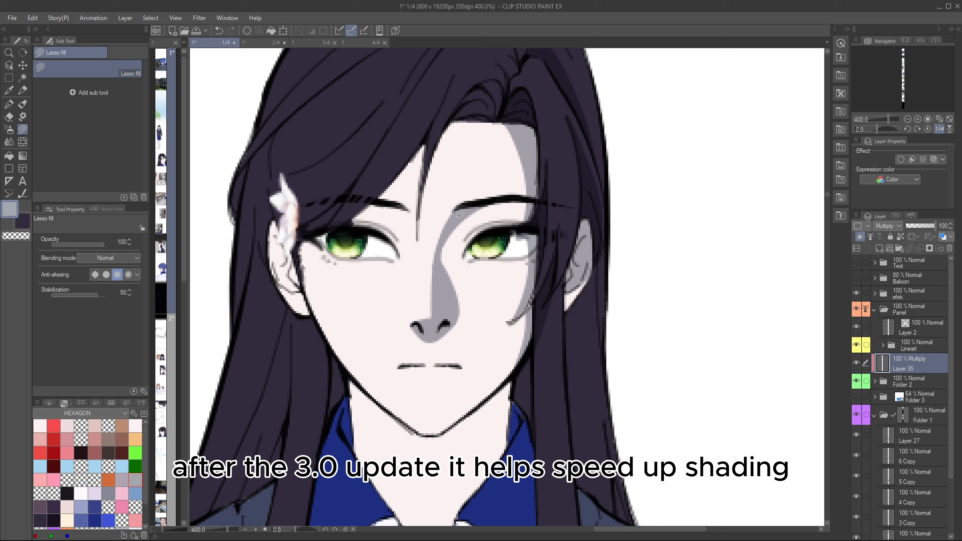
Step: Soften the shadow on the forehead and nose with the Blend sub tool, and reduce the brush size for finer touch-ups
key(j)
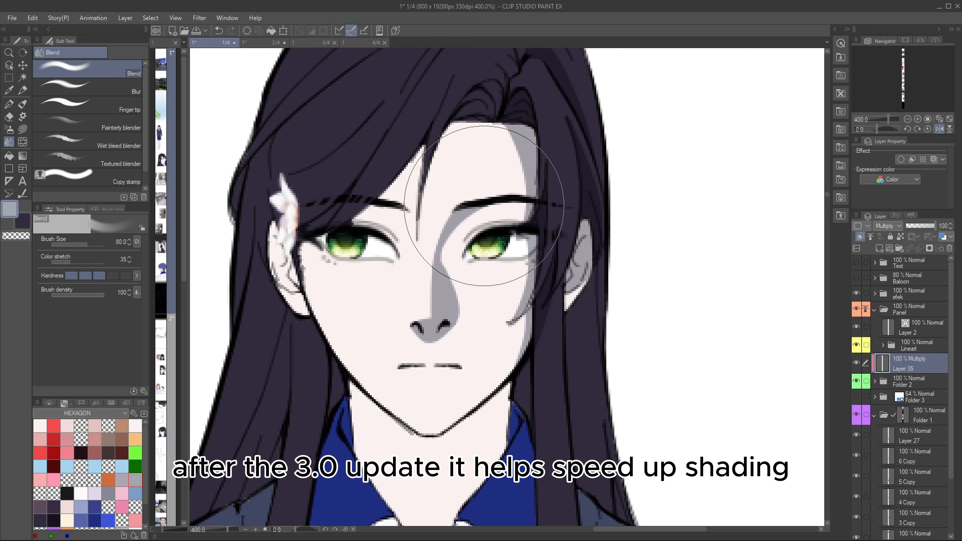
mouse_move(450, 159)
mouse_down()
mouse_move(436, 327)
mouse_move(455, 345)
mouse_move(463, 277)
mouse_up()
key(j)
key([)
key([)
key([)
key([)
key([)
key([)
key([)
key([)
key([)
key([)
key([)
key([)
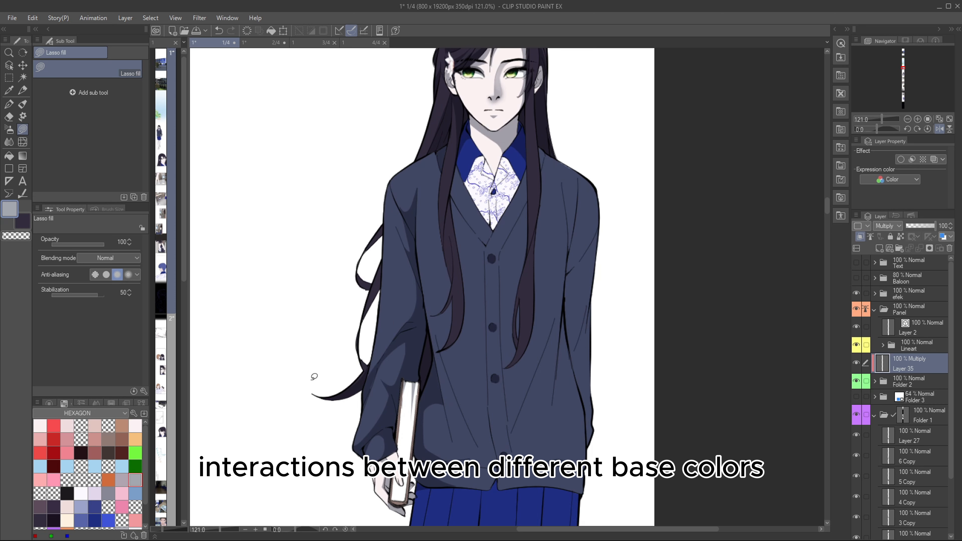
Step: Lasso fill shadows on the cardigan's chest and beside the hair strands on the Multiply layer
mouse_move(389, 210)
mouse_down()
mouse_move(451, 273)
mouse_move(439, 310)
mouse_move(466, 404)
mouse_move(433, 318)
mouse_up()
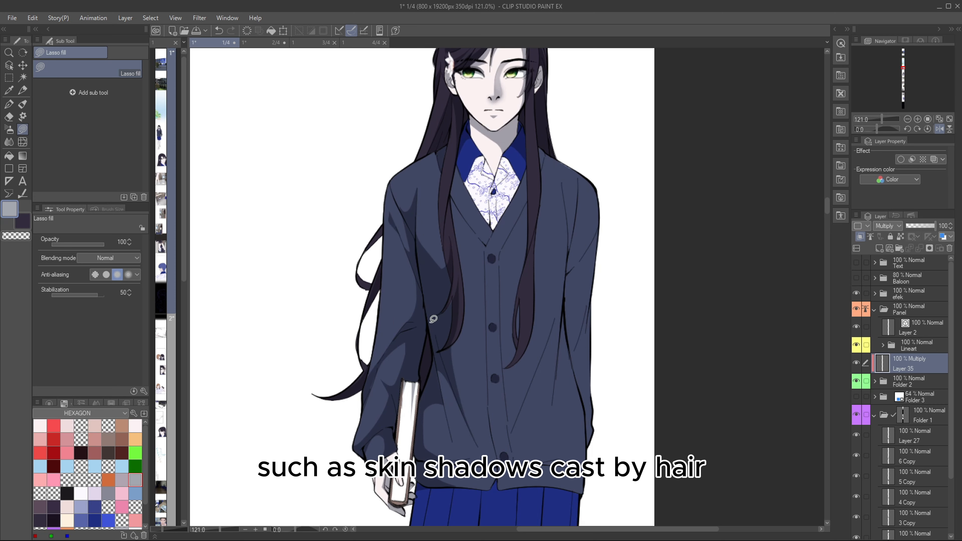
mouse_move(430, 262)
mouse_down()
mouse_move(453, 300)
mouse_move(502, 266)
mouse_move(507, 281)
mouse_move(504, 347)
mouse_move(439, 354)
mouse_up()
mouse_move(439, 354)
mouse_down()
mouse_move(433, 262)
mouse_move(507, 346)
mouse_move(498, 353)
mouse_move(542, 267)
mouse_move(482, 366)
mouse_move(474, 284)
mouse_up()
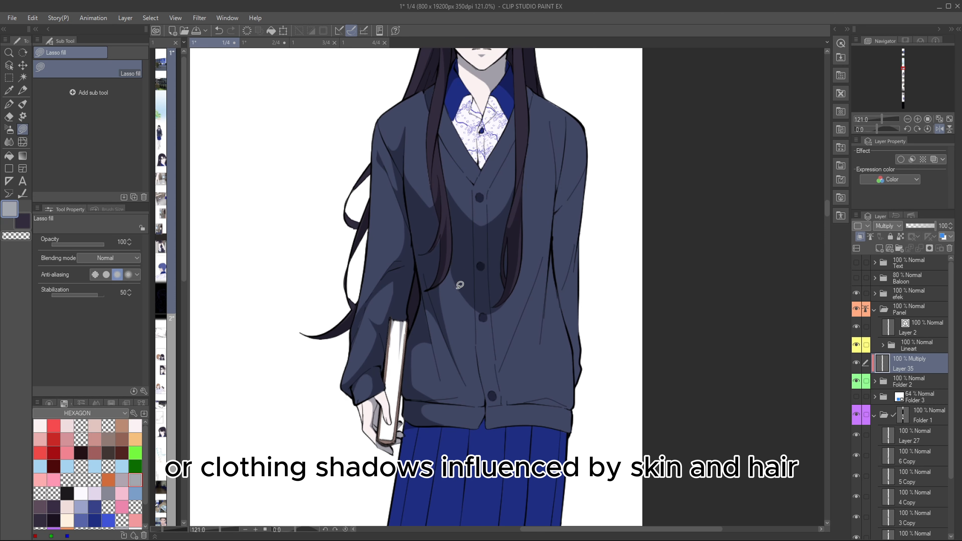
drag(610, 215, 602, 269)
Step: Lasso fill shadows along the sleeve and side of the cardigan opposite the book, mirroring the view to check them
key(h)
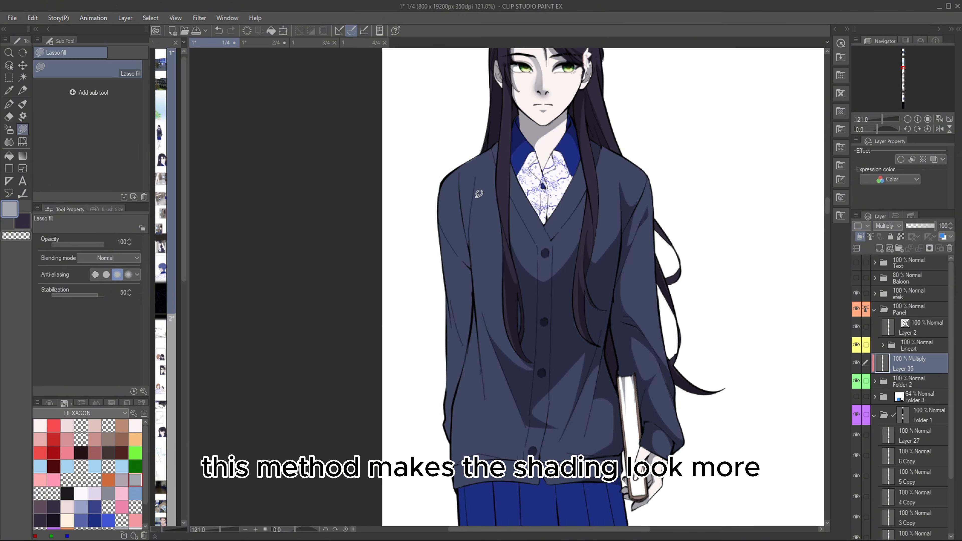
mouse_move(476, 180)
mouse_down()
mouse_move(545, 371)
mouse_move(473, 235)
mouse_move(475, 189)
mouse_move(474, 256)
mouse_move(474, 216)
mouse_up()
mouse_move(488, 325)
mouse_down()
mouse_move(480, 242)
mouse_move(494, 223)
mouse_move(437, 394)
mouse_move(445, 213)
mouse_move(390, 205)
mouse_move(439, 204)
mouse_up()
key(h)
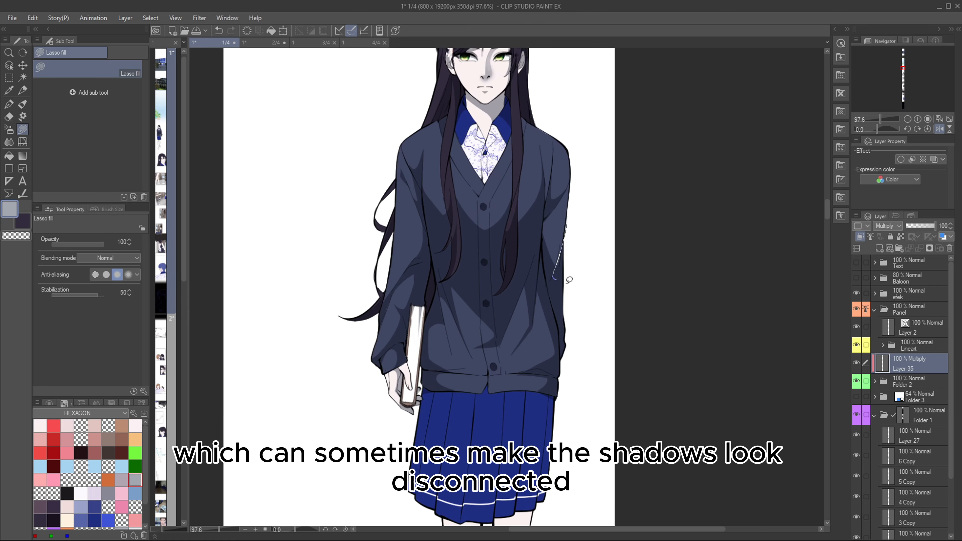
drag(566, 277, 574, 202)
Step: Soften the cardigan's shadow edges with the Blur sub tool at brush size 60
key(j)
key(period)
key(bracketright)
key(bracketright)
key(bracketright)
key(bracketright)
key(bracketright)
key(bracketright)
drag(446, 308, 461, 314)
drag(484, 271, 523, 261)
drag(524, 187, 556, 313)
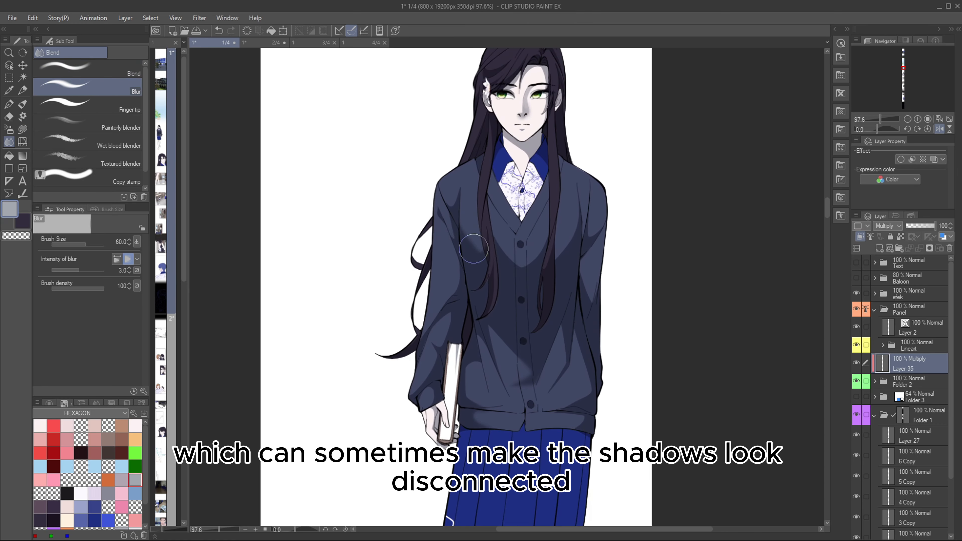
drag(473, 248, 575, 220)
Step: Try a first lasso-filled shadow across the upper part of the skirt and undo it
key(h)
drag(585, 376, 544, 241)
key(u)
drag(382, 315, 394, 314)
key(j)
scroll(543, 196, down, 3)
scroll(513, 346, up, 3)
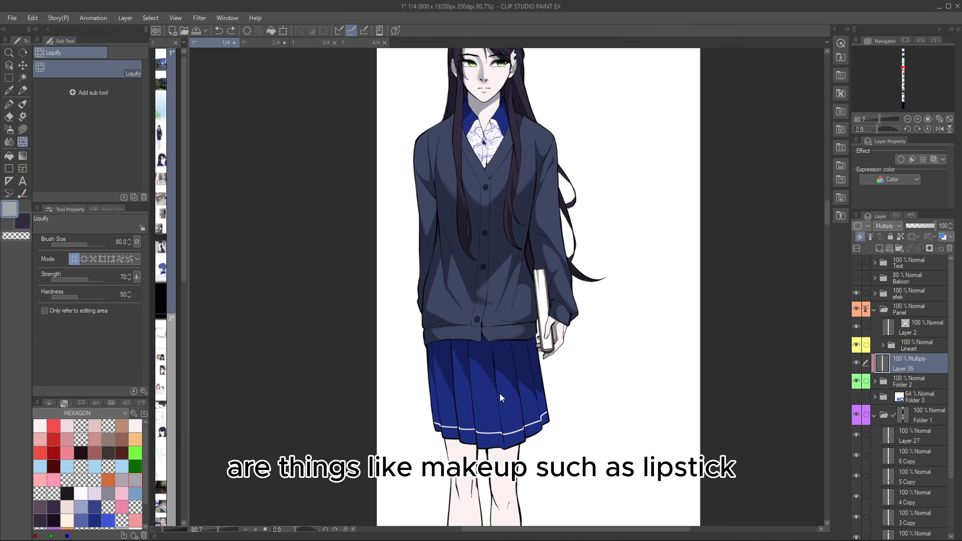
key(ctrl+z)
key(ctrl+z)
key(ctrl+z)
Step: Lasso fill a broad diagonal shadow across the upper part of the skirt below the cardigan hem
key(u)
mouse_move(429, 360)
mouse_down()
mouse_move(527, 397)
mouse_move(454, 340)
mouse_up()
scroll(463, 418, up, 1)
scroll(462, 417, up, 1)
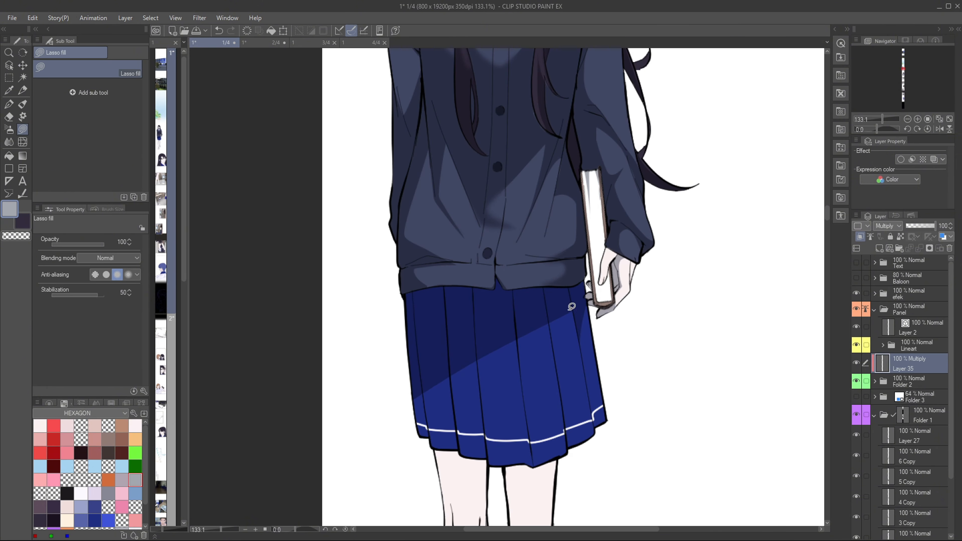